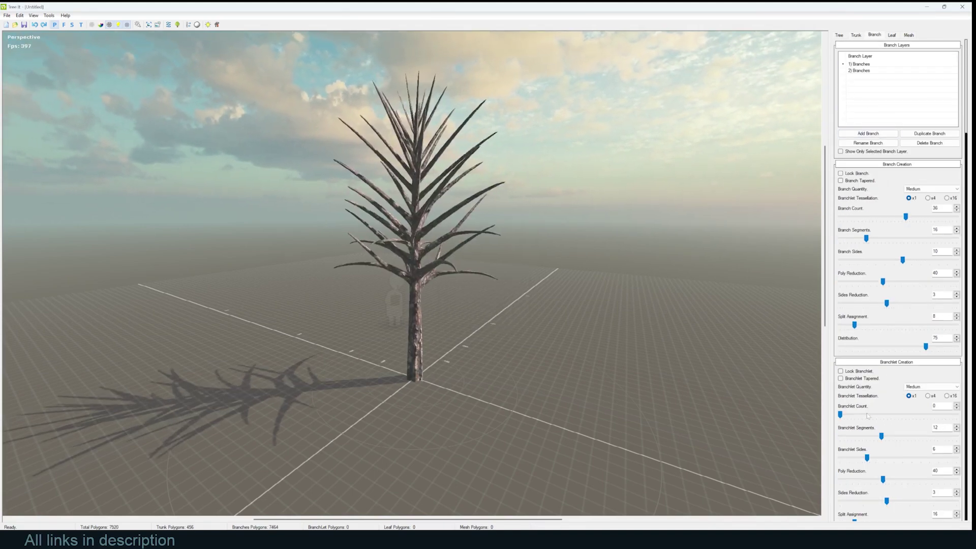
Step: Increase the branch segments and delete the second branch layer, leaving a bare trunk
mouse_move(866, 238)
left_mouse_down()
mouse_move(889, 238)
mouse_move(884, 260)
left_mouse_up()
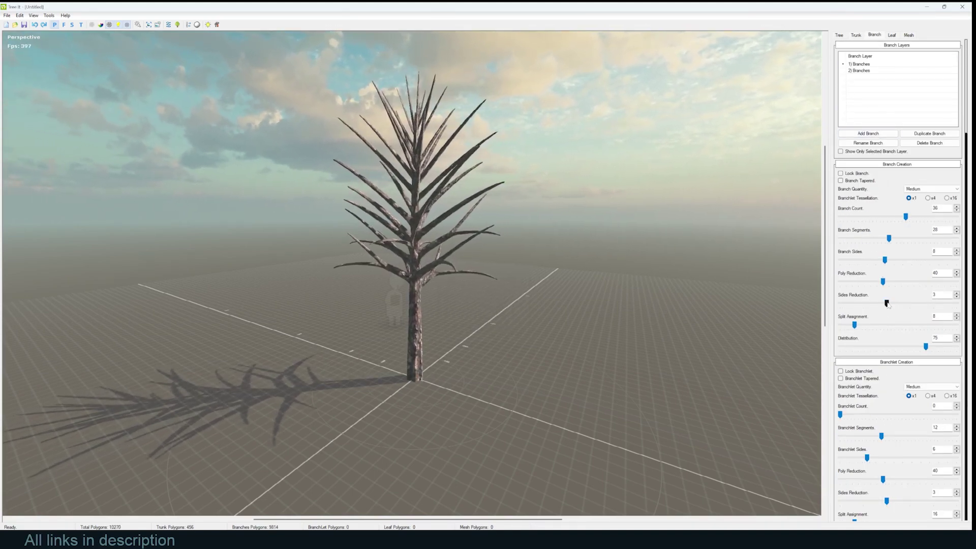
left_click(859, 70)
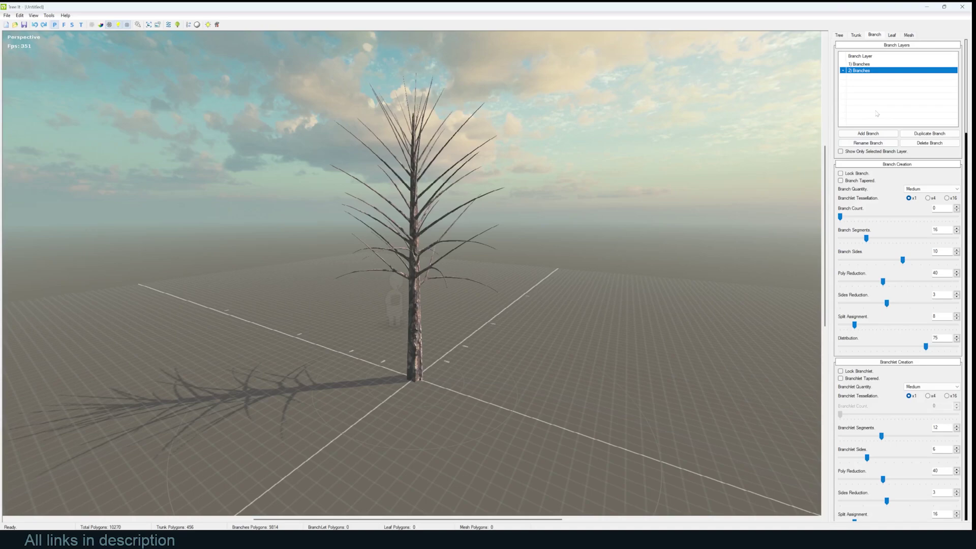
left_click(929, 142)
left_click(501, 312)
left_click(490, 292)
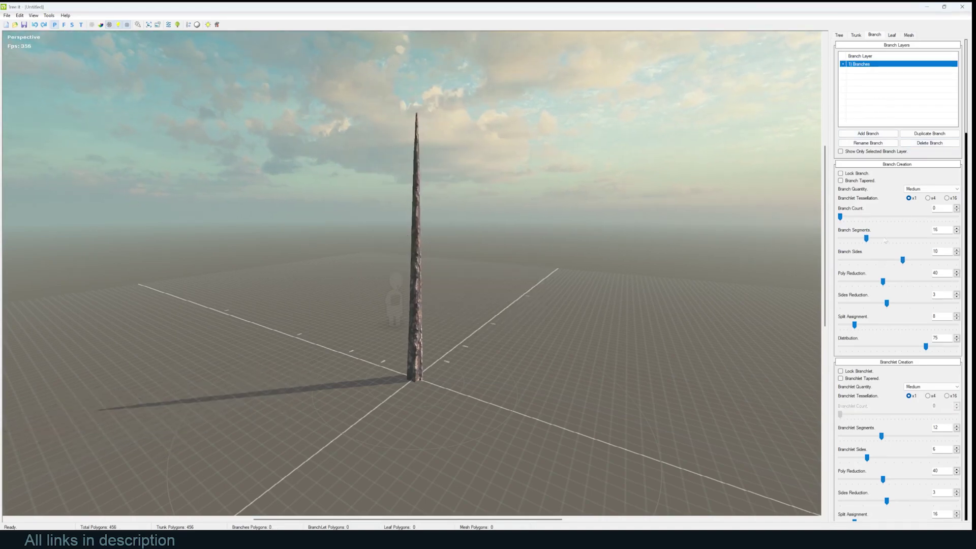
Step: Add a new Twigs branch layer, then orbit around the date palm
left_click(868, 133)
left_click(490, 312)
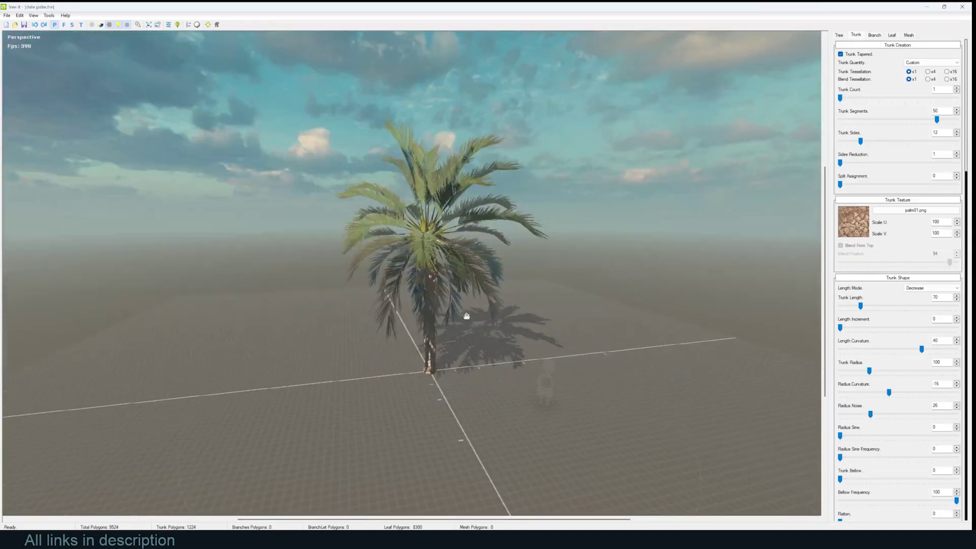
mouse_move(464, 312)
left_mouse_down()
mouse_move(557, 252)
mouse_move(588, 320)
mouse_move(479, 285)
mouse_move(734, 227)
left_mouse_up()
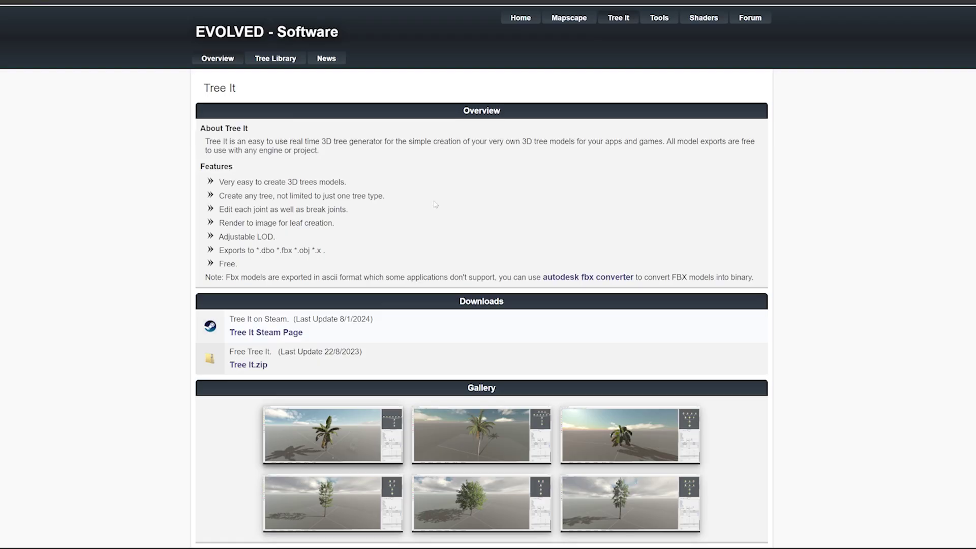
Step: Scroll to Downloads on evolved-software.com and download the free Tree It.zip
scroll(435, 204, "down", 2)
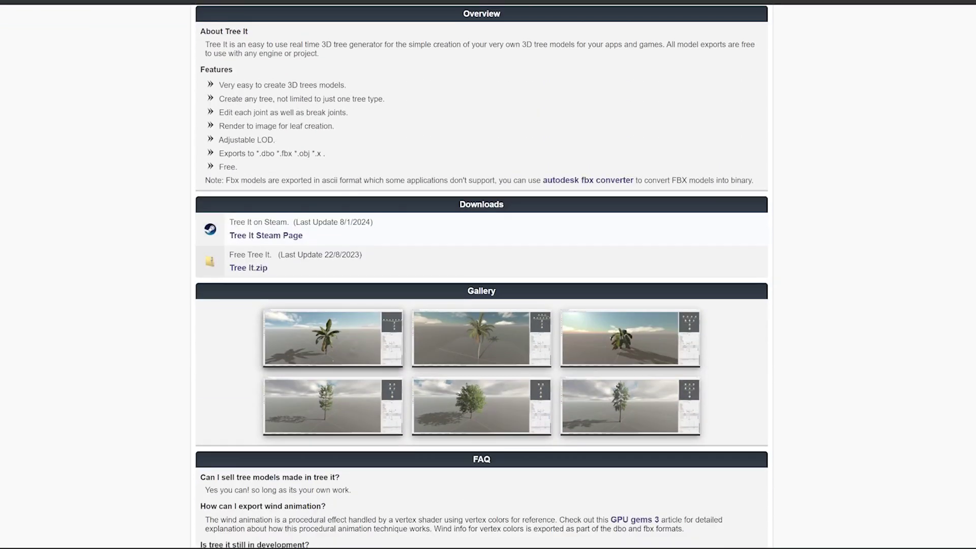
scroll(214, 127, "down", 2)
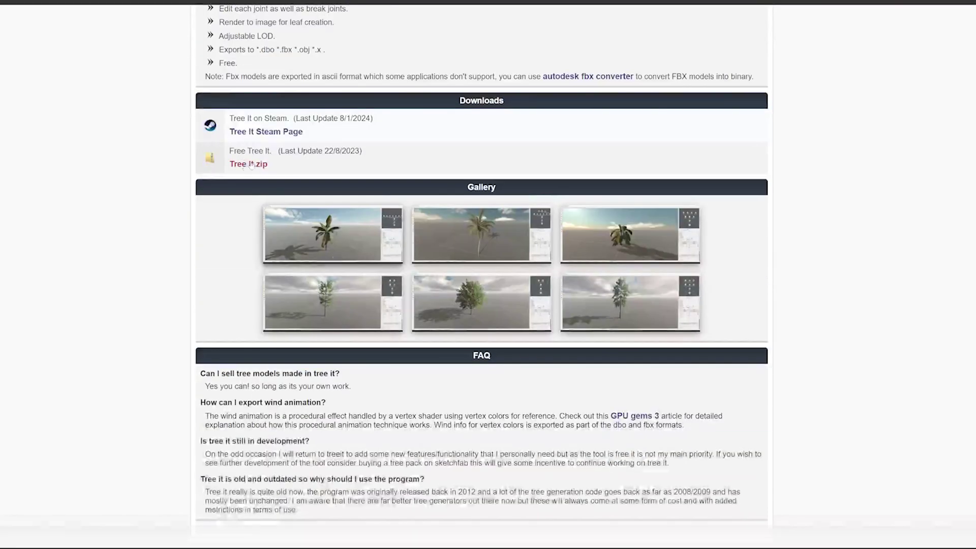
left_click(244, 165)
left_click(481, 292)
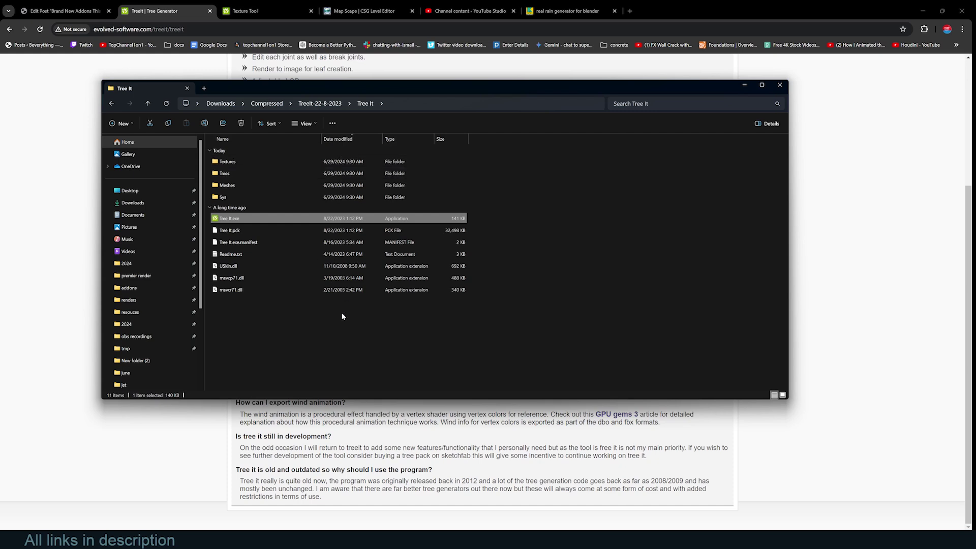
left_click(335, 104)
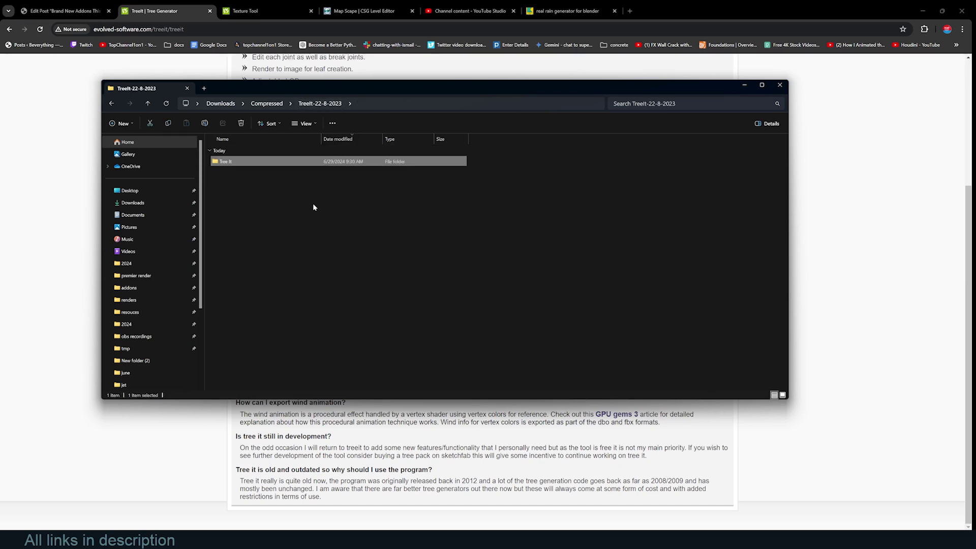
double_click(252, 166)
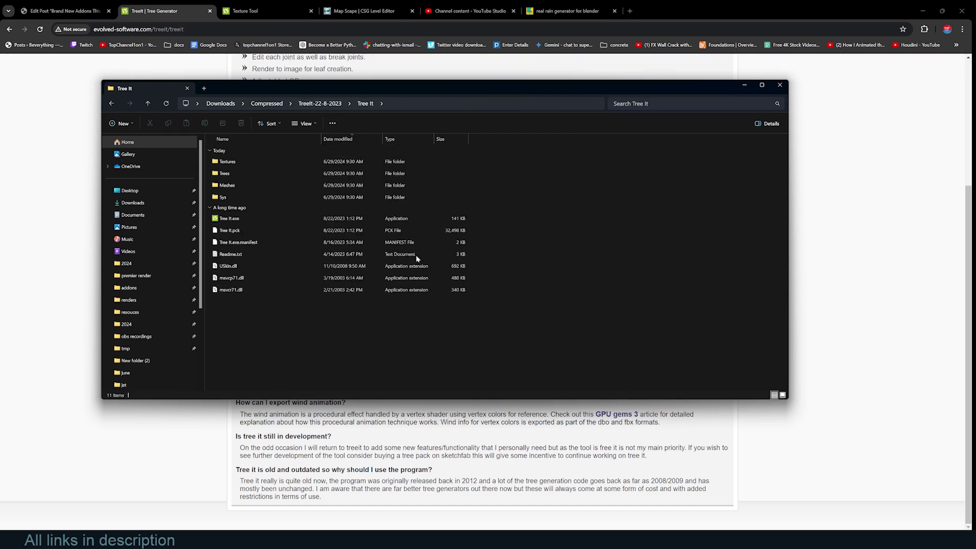
Step: Launch Tree It.exe and orbit around the loaded maple sample
double_click(248, 221)
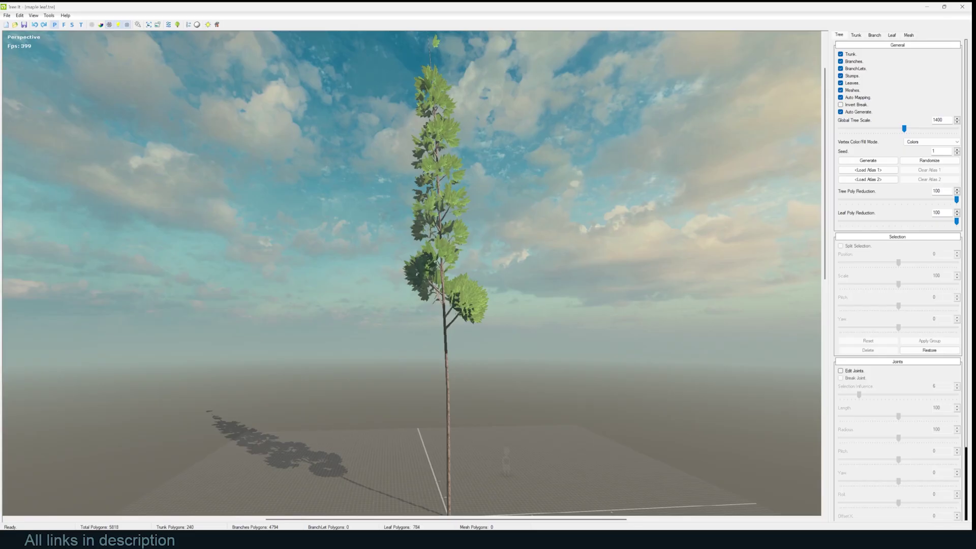
mouse_move(588, 262)
left_mouse_down()
mouse_move(283, 262)
mouse_move(333, 268)
left_mouse_up()
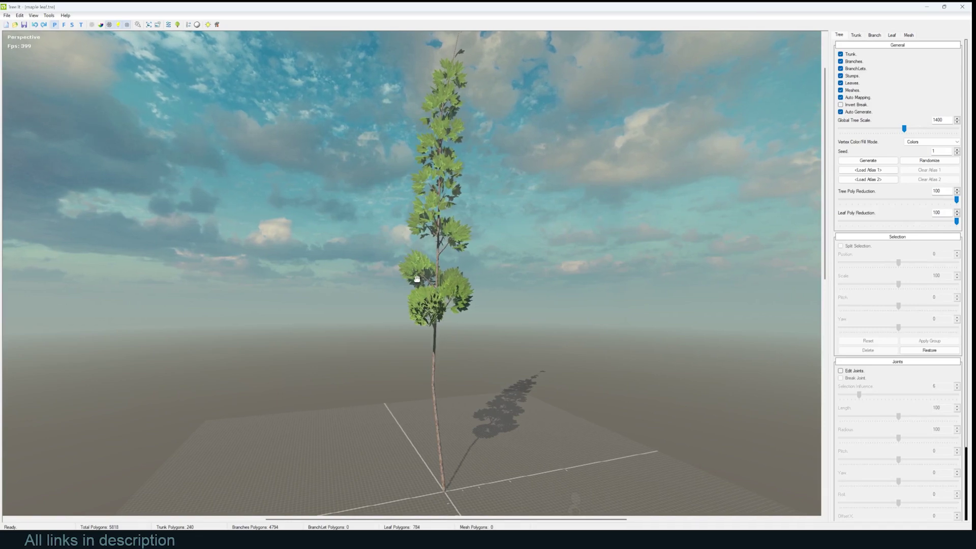
left_click_drag(417, 278, 447, 276)
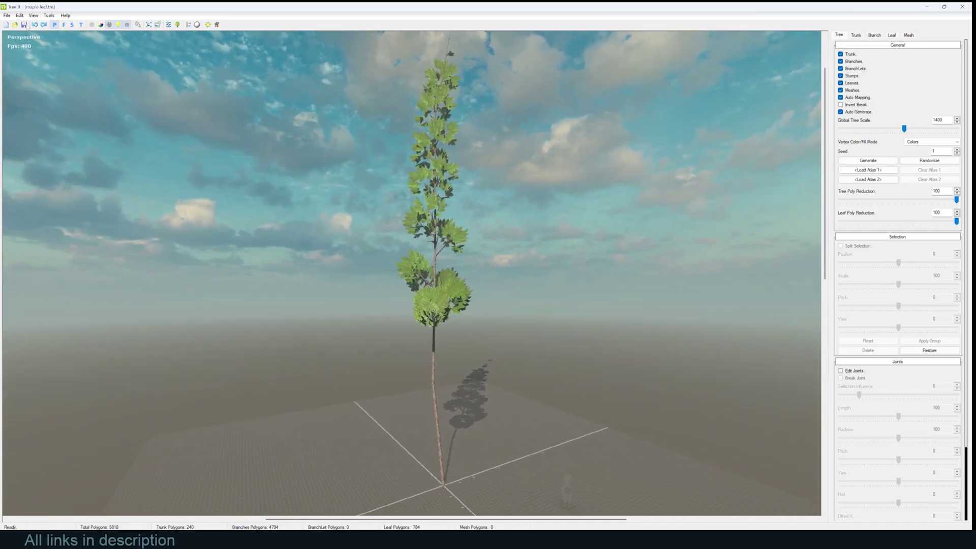
Step: Replace the maple with a new bare-trunk tree via File > New Tree
left_click(7, 15)
left_click(7, 15)
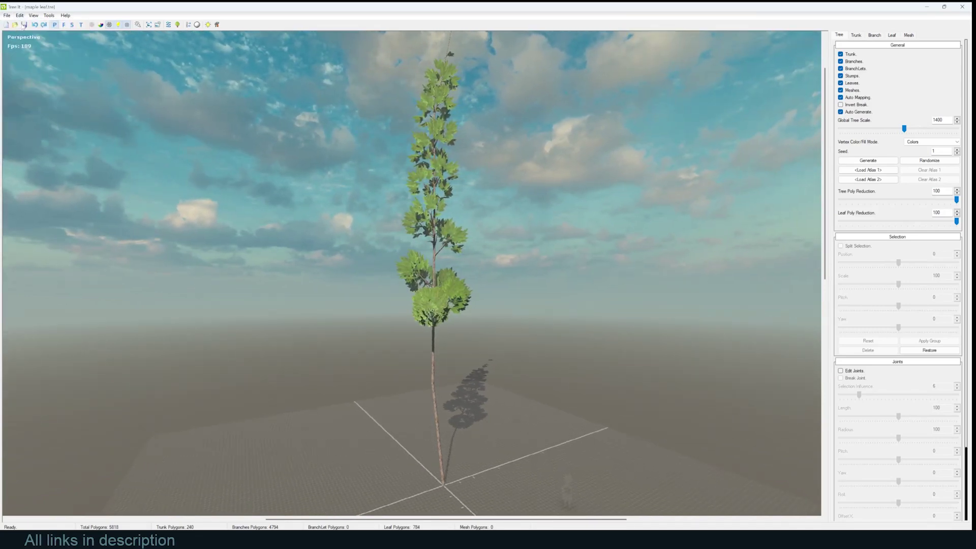
left_click(7, 15)
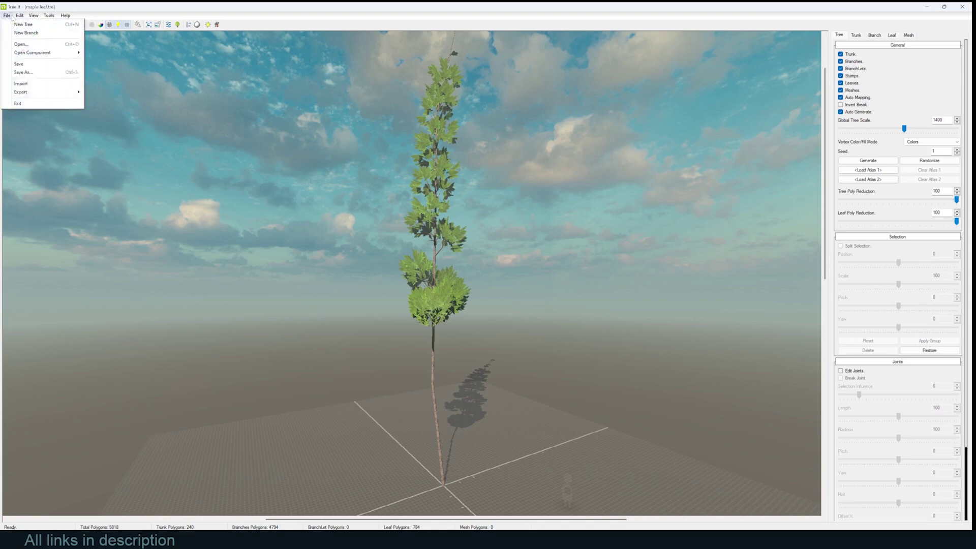
left_click(24, 24)
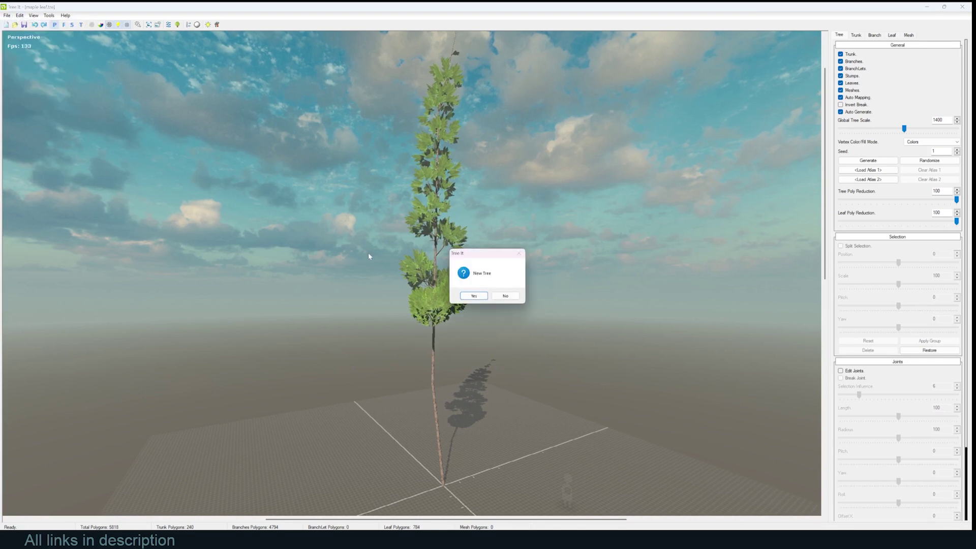
left_click(474, 295)
mouse_move(462, 276)
left_mouse_down()
mouse_move(474, 367)
mouse_move(386, 312)
left_mouse_up()
mouse_move(445, 148)
left_mouse_down()
mouse_move(447, 191)
mouse_move(480, 168)
left_mouse_up()
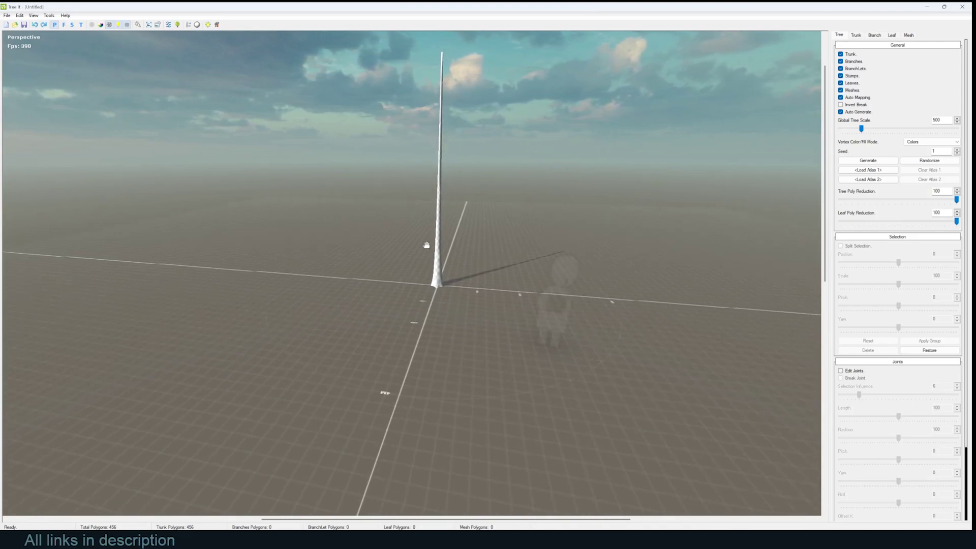
Step: Browse to Trees > Samples Library > date palm and select date palm.tre
left_click(7, 15)
mouse_move(20, 92)
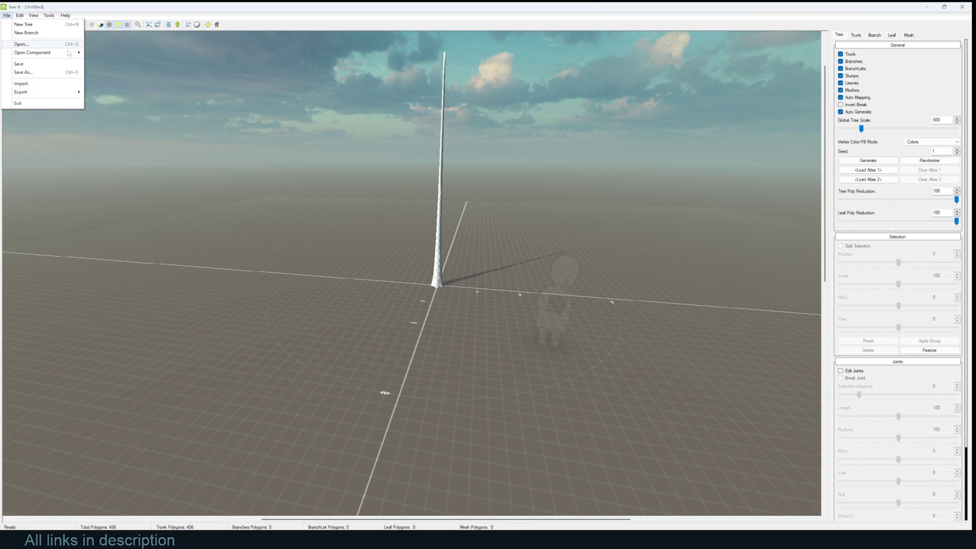
left_click(23, 44)
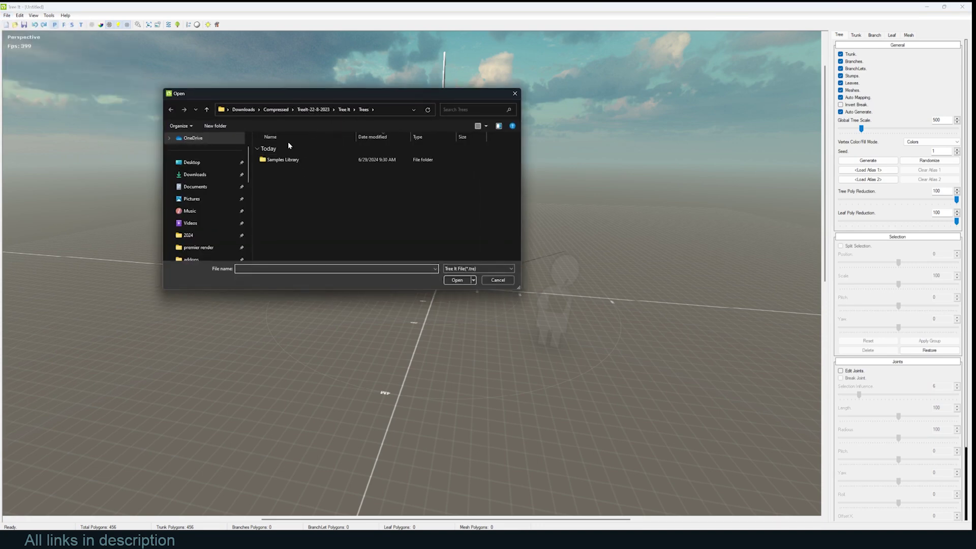
left_click(343, 109)
double_click(277, 174)
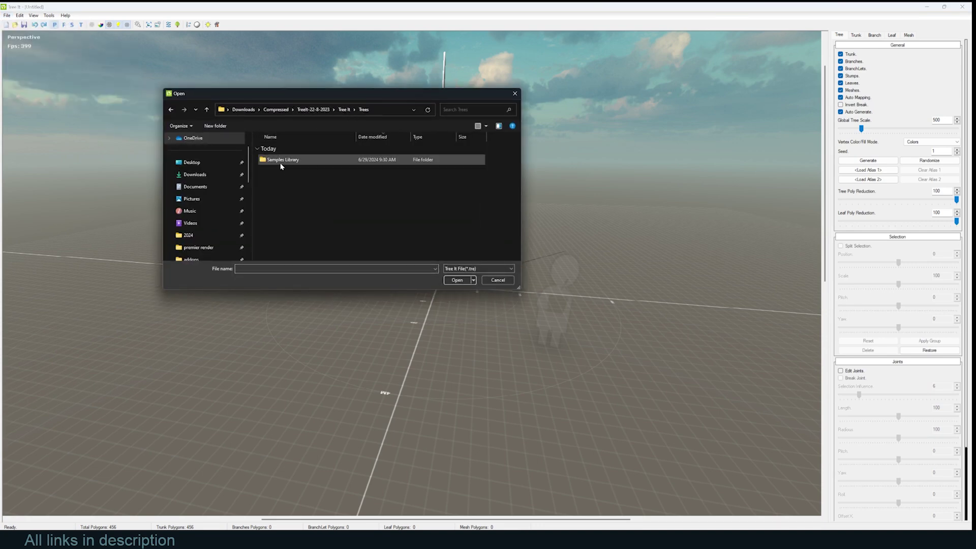
double_click(289, 162)
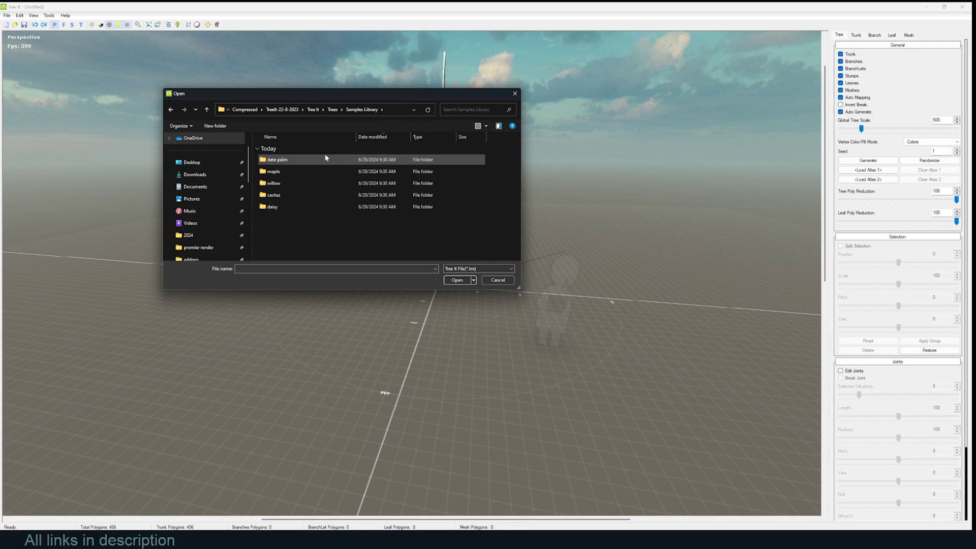
double_click(301, 161)
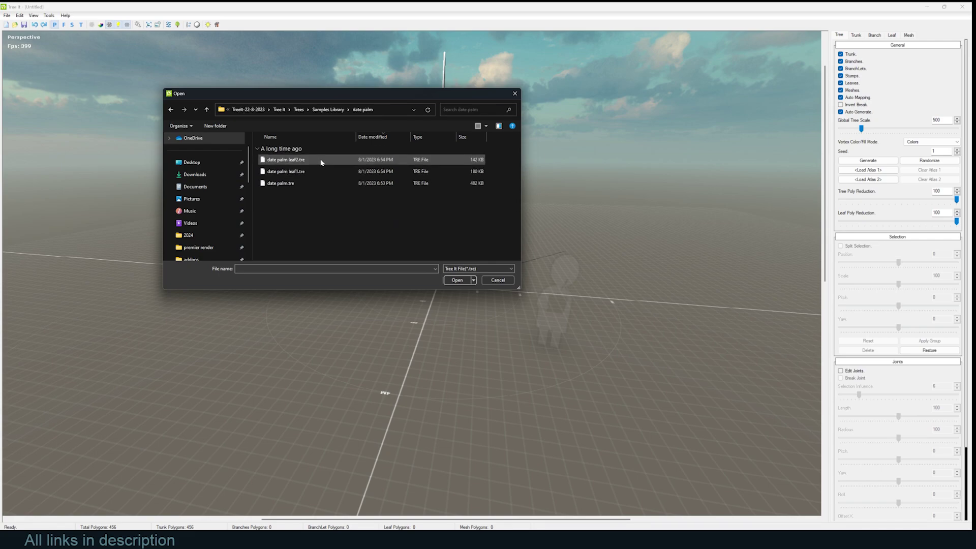
left_click(315, 181)
Step: Load date palm.tre, zoom to the crown, and review the Branch, Leaf, Mesh and Trunk tabs
left_click(457, 280)
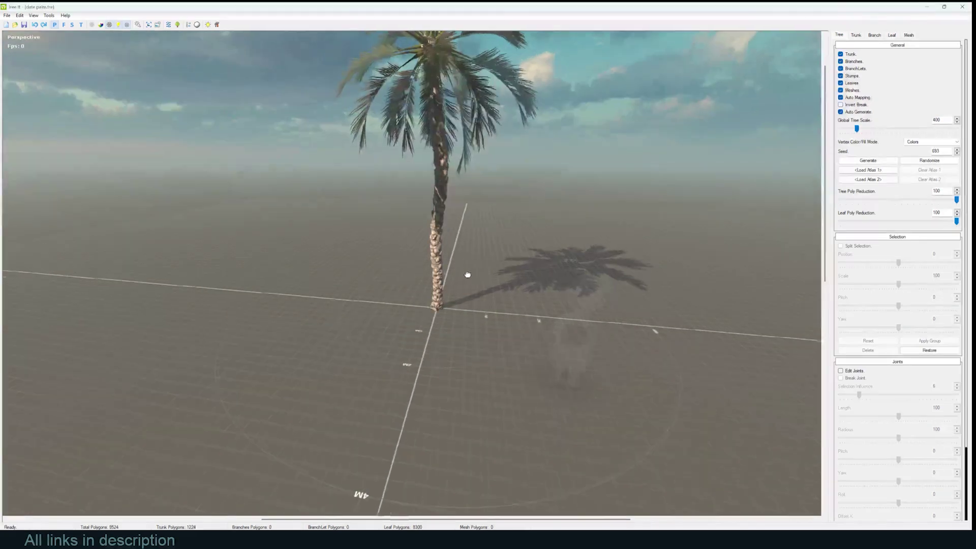
left_click_drag(456, 281, 548, 151)
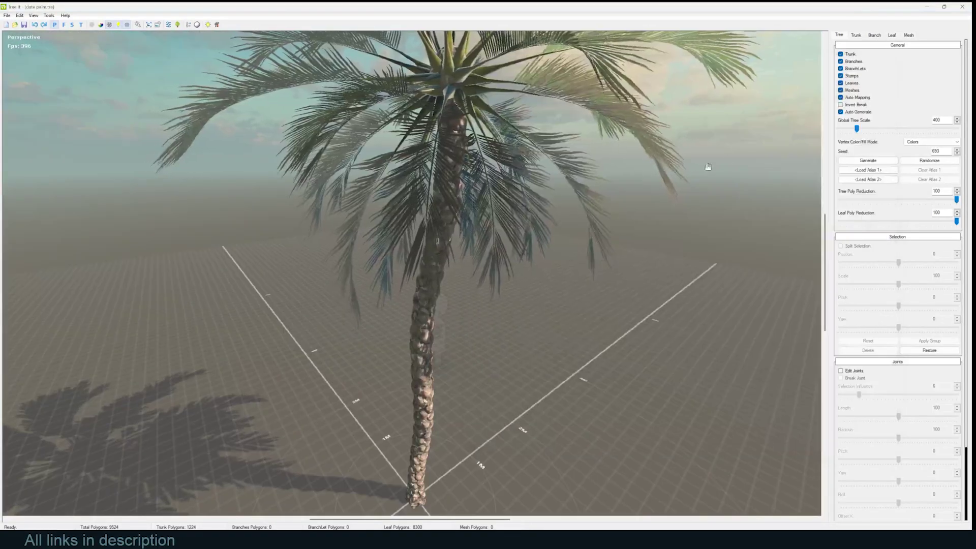
left_click_drag(707, 166, 557, 147)
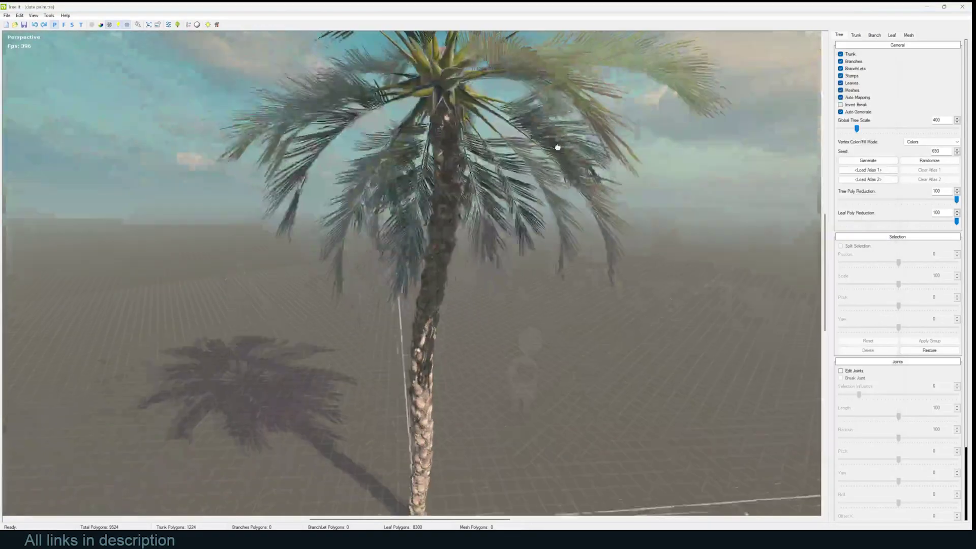
scroll(557, 147, "down", 3)
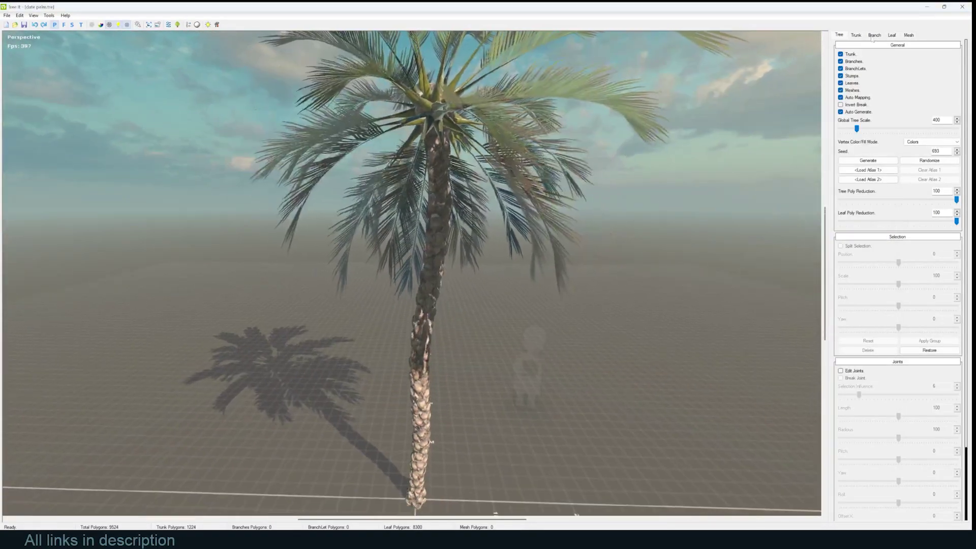
left_click(874, 35)
left_click(892, 35)
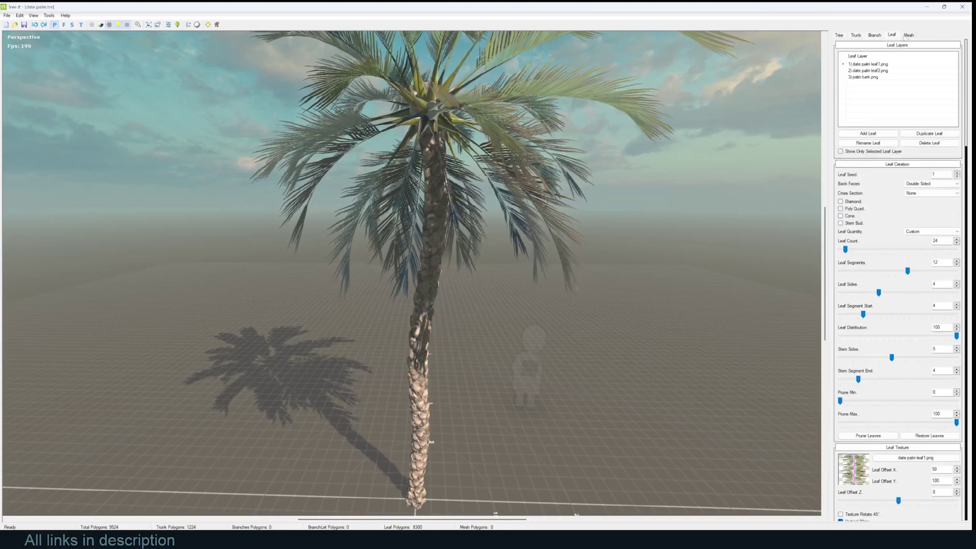
left_click(906, 36)
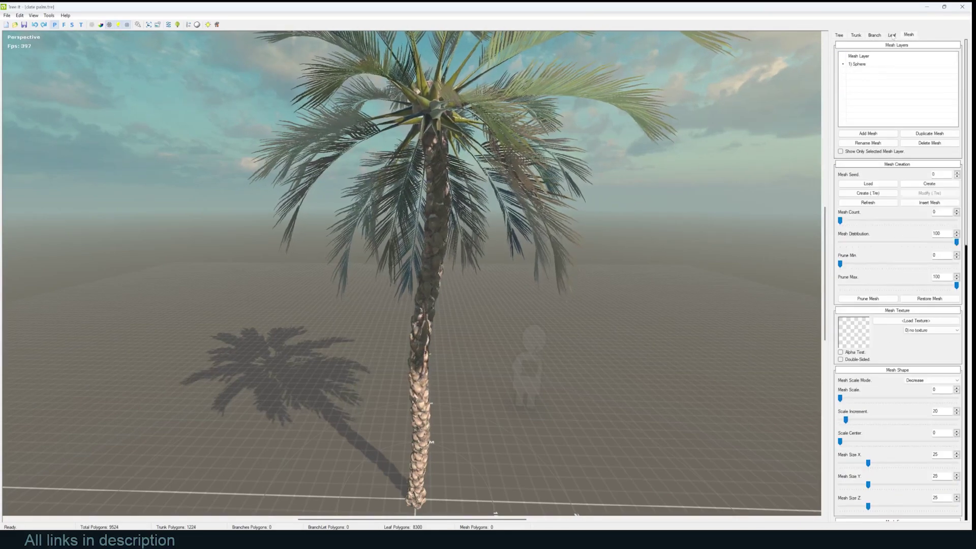
left_click(855, 36)
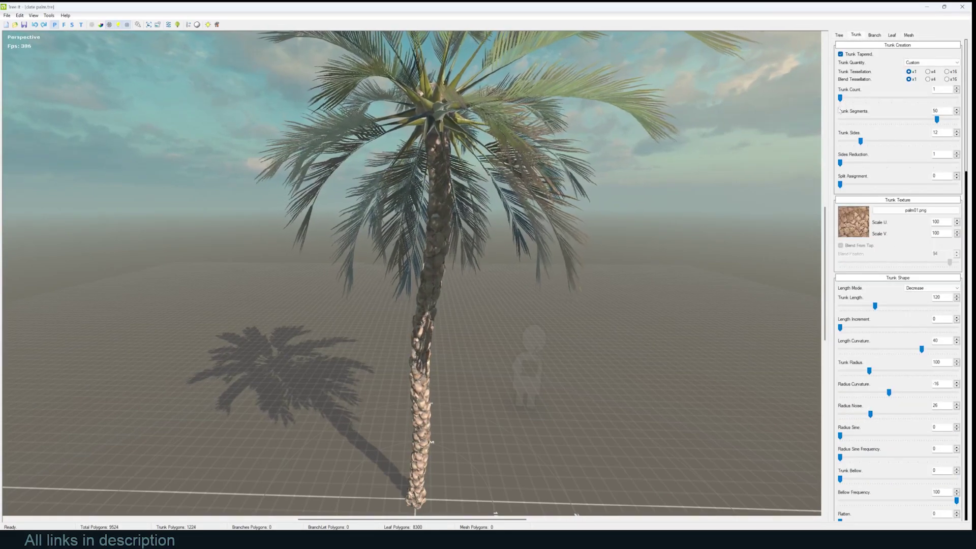
scroll(844, 203, "down", 5)
scroll(845, 314, "up", 5)
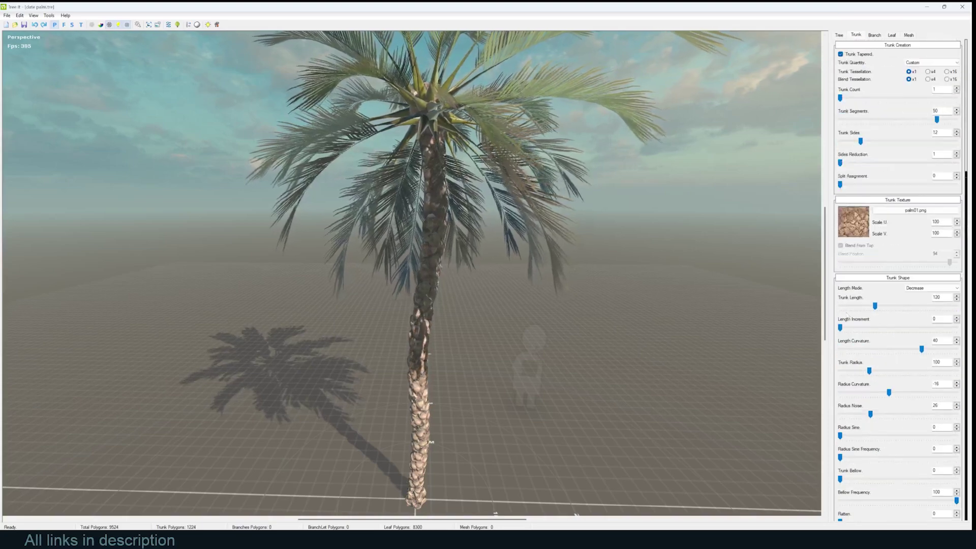
Step: Try four trunks, settle on a single trunk, and set trunk segments to 42
left_click_drag(850, 98, 879, 98)
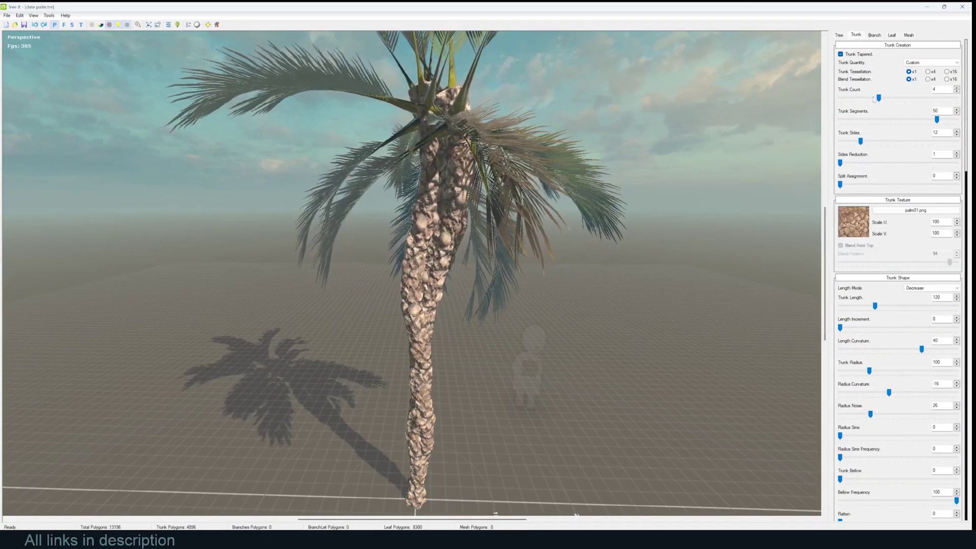
left_click_drag(878, 98, 839, 98)
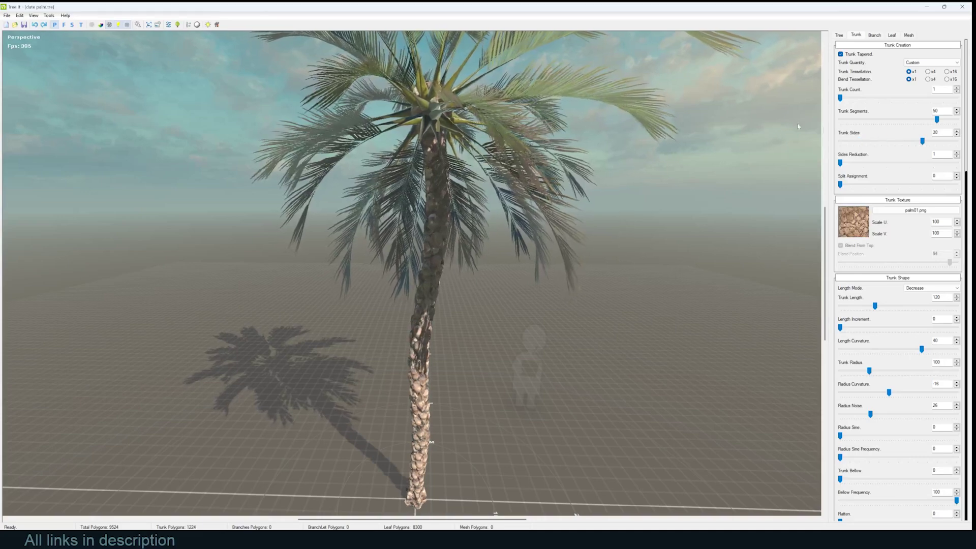
mouse_move(937, 119)
left_mouse_down()
mouse_move(910, 119)
mouse_move(922, 124)
left_mouse_up()
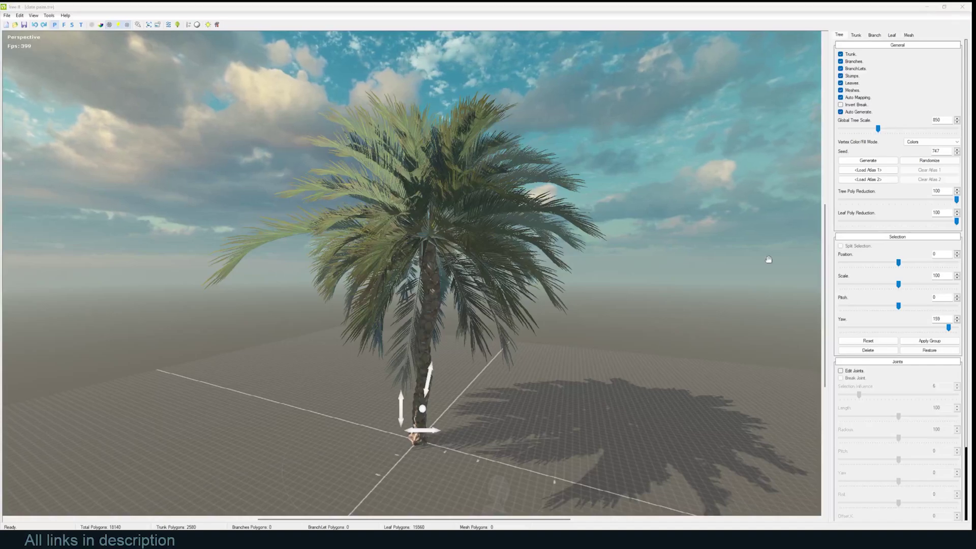
Step: Undo the selection scale back to 100 and set Selection Position to -40
mouse_move(544, 240)
middle_mouse_down()
mouse_move(492, 255)
mouse_move(392, 249)
mouse_move(686, 253)
mouse_move(581, 258)
mouse_move(466, 179)
mouse_move(501, 299)
mouse_move(501, 246)
mouse_move(480, 260)
mouse_move(627, 230)
mouse_move(340, 224)
mouse_move(451, 259)
mouse_move(618, 210)
mouse_move(534, 220)
mouse_move(581, 217)
middle_mouse_up()
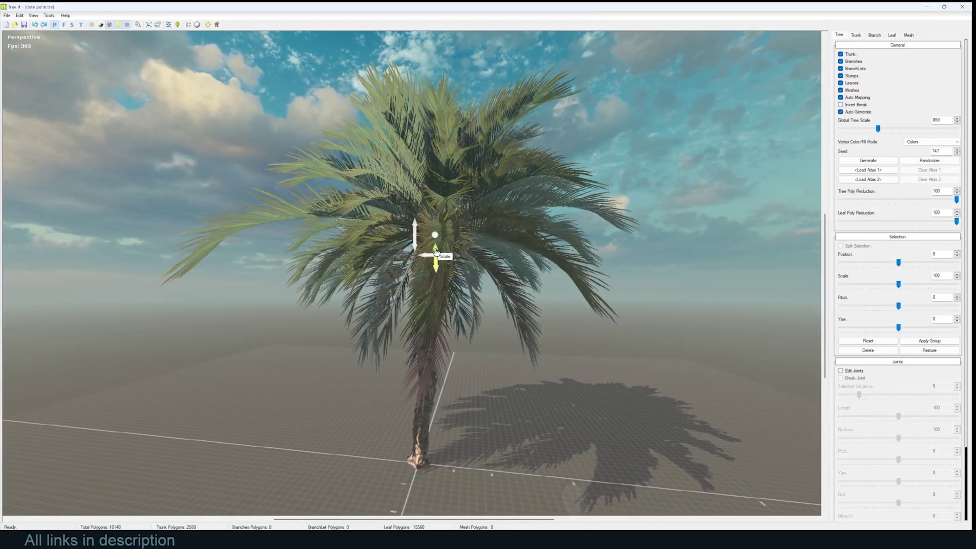
key("ctrl+z")
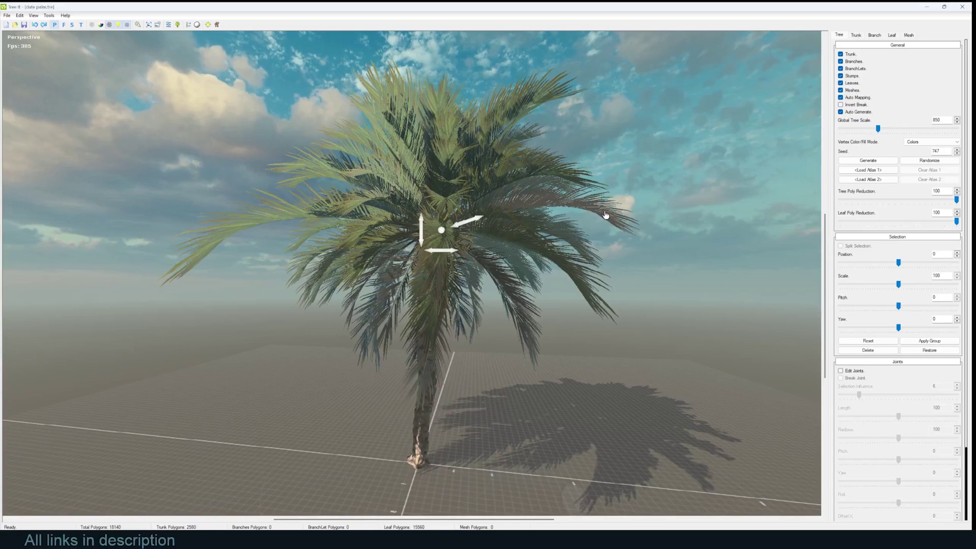
mouse_move(482, 219)
middle_mouse_down()
mouse_move(664, 201)
mouse_move(559, 213)
mouse_move(549, 228)
mouse_move(529, 378)
mouse_move(616, 364)
middle_mouse_up()
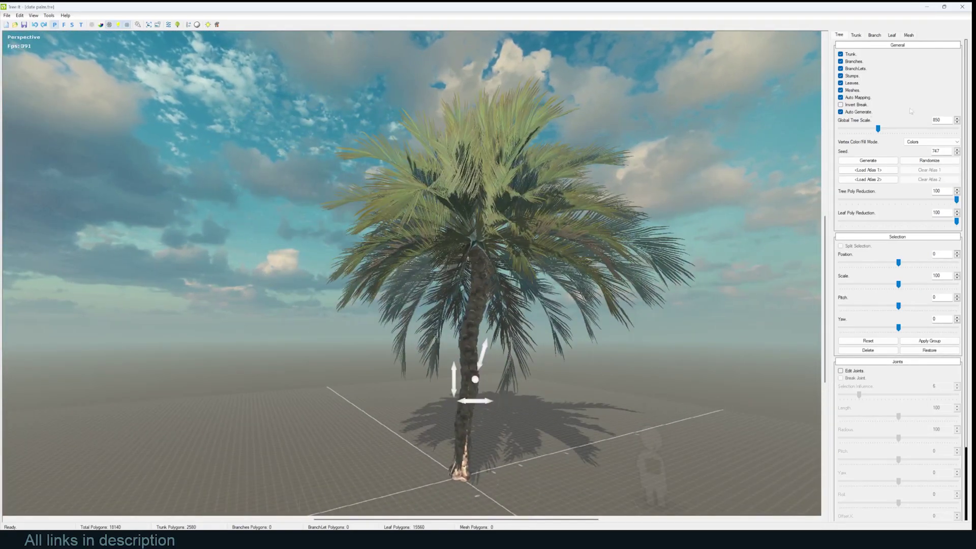
left_click_drag(898, 262, 875, 263)
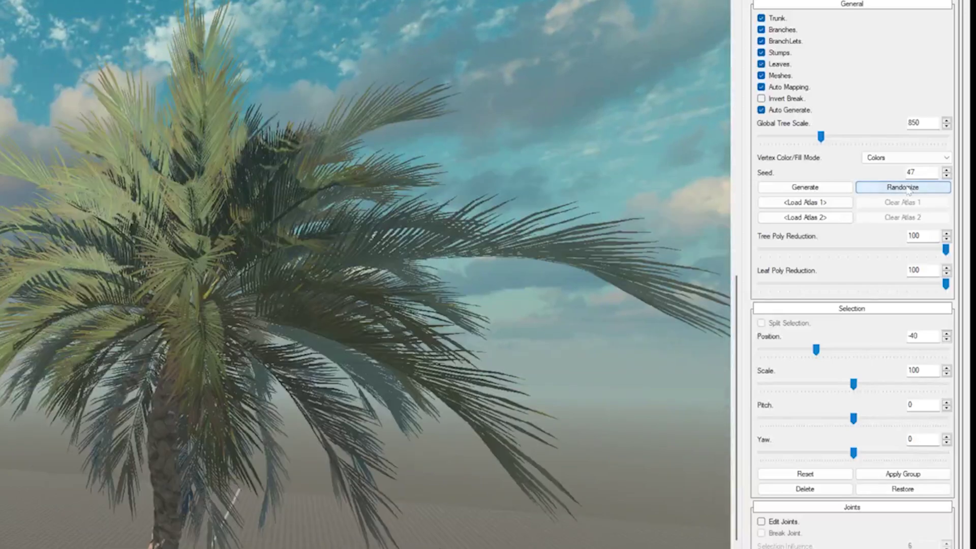
Step: Randomize the palm's seed, then open and cancel the Wavefront OBJ export dialog
left_click(908, 188)
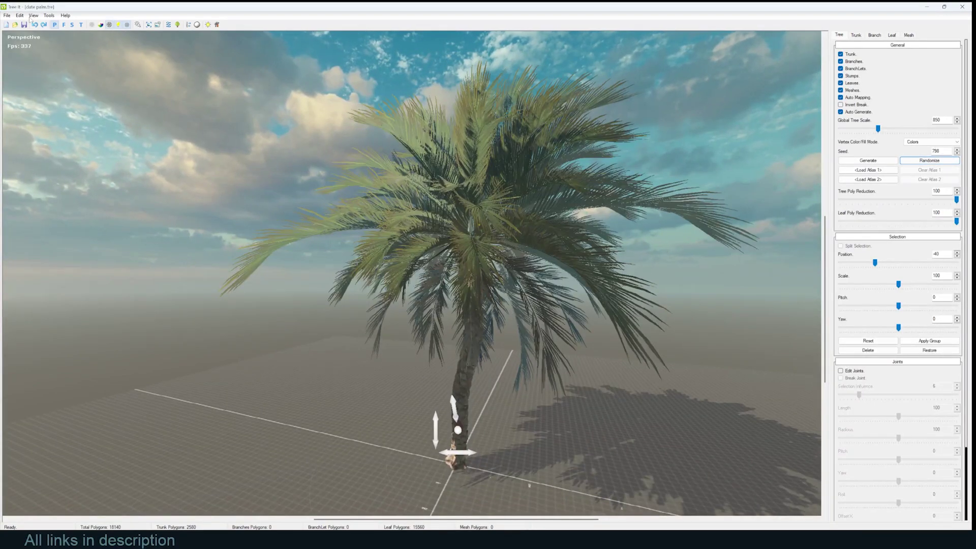
left_click(7, 16)
mouse_move(31, 92)
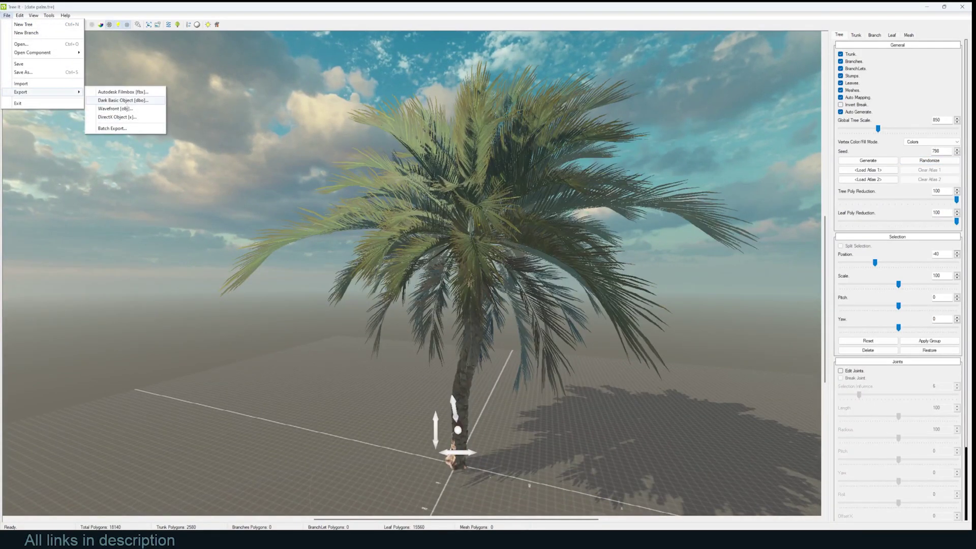
left_click(130, 108)
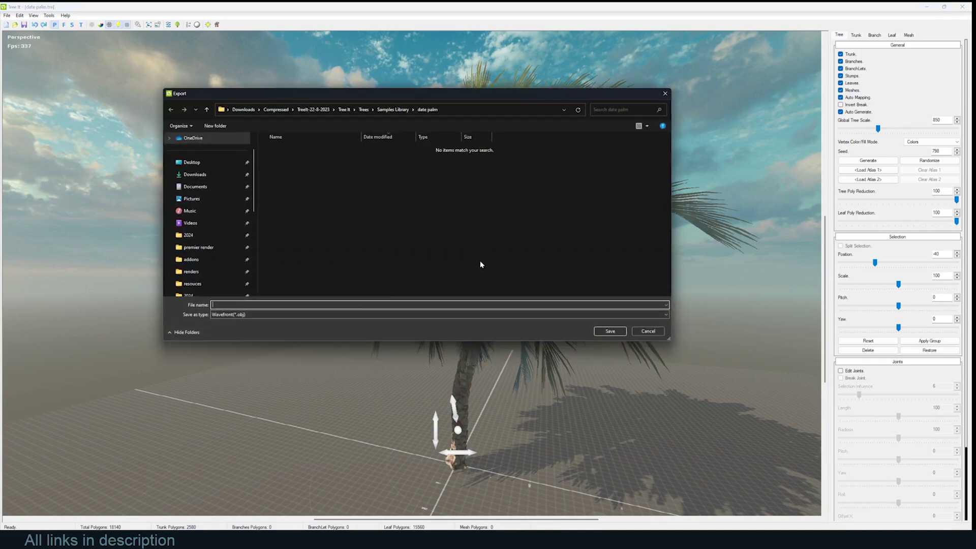
left_click(648, 331)
mouse_move(481, 534)
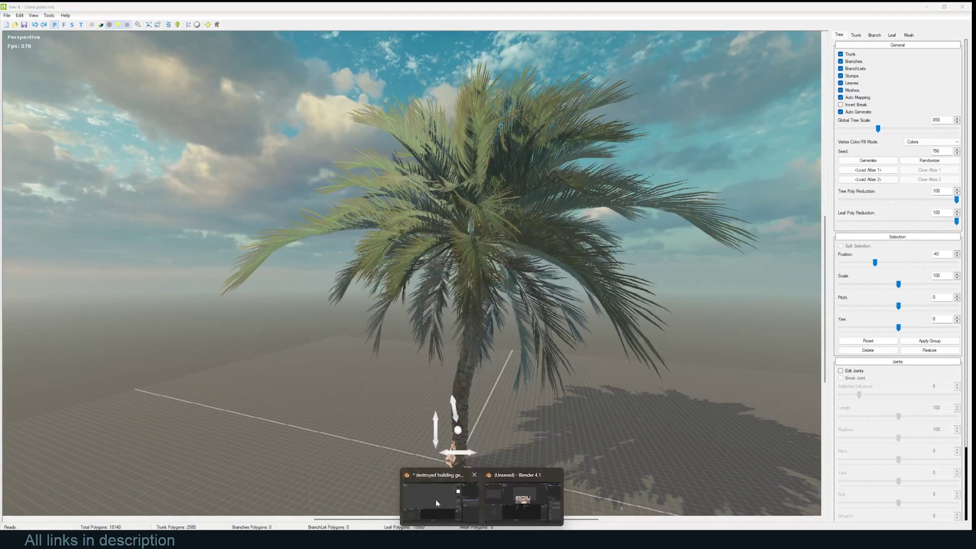
Step: In Blender, import the exported palm OBJ via File > Import > Wavefront (.obj)
left_click(436, 503)
left_click(19, 16)
mouse_move(29, 120)
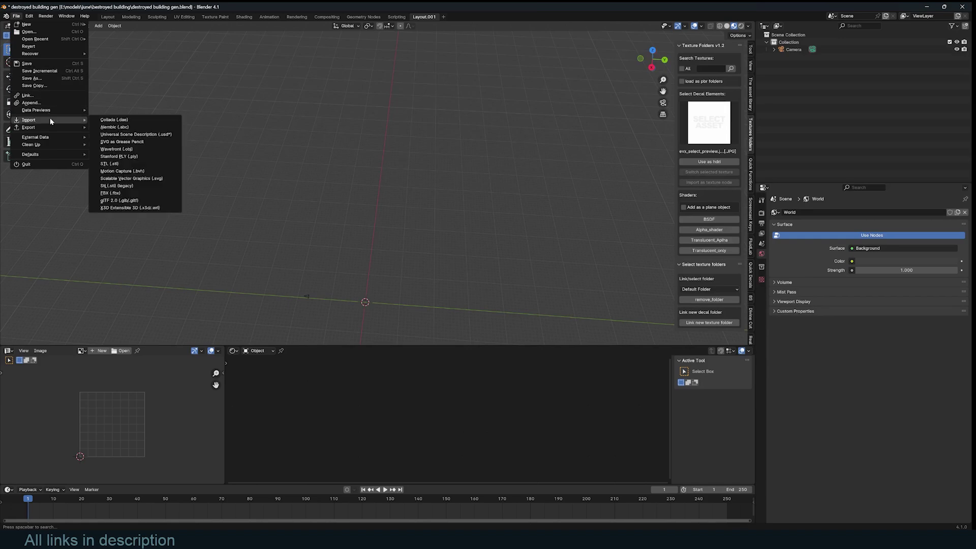
left_click(134, 150)
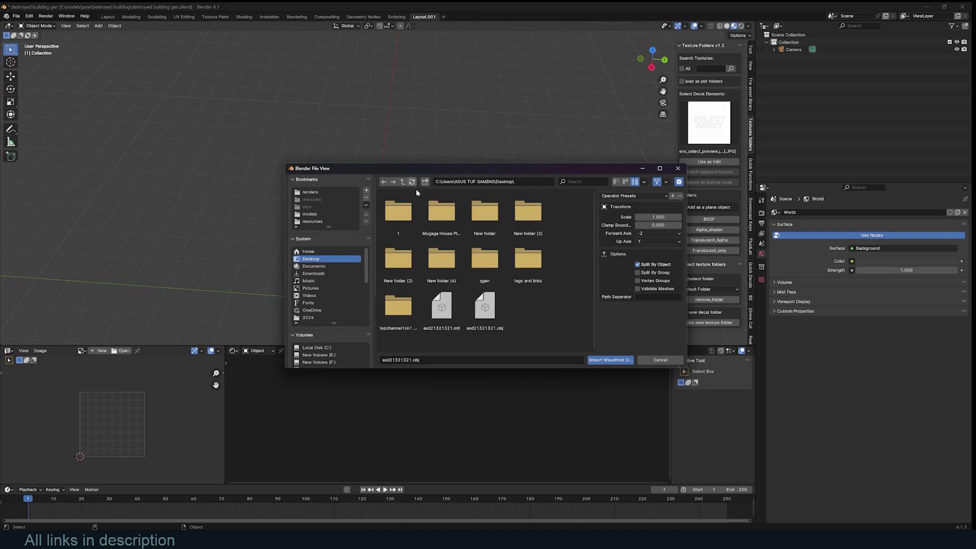
double_click(487, 301)
Step: Zoom in, undo an accidental resize of the palm, and orbit to a side view
scroll(414, 262, "down", 2)
scroll(415, 261, "down", 3)
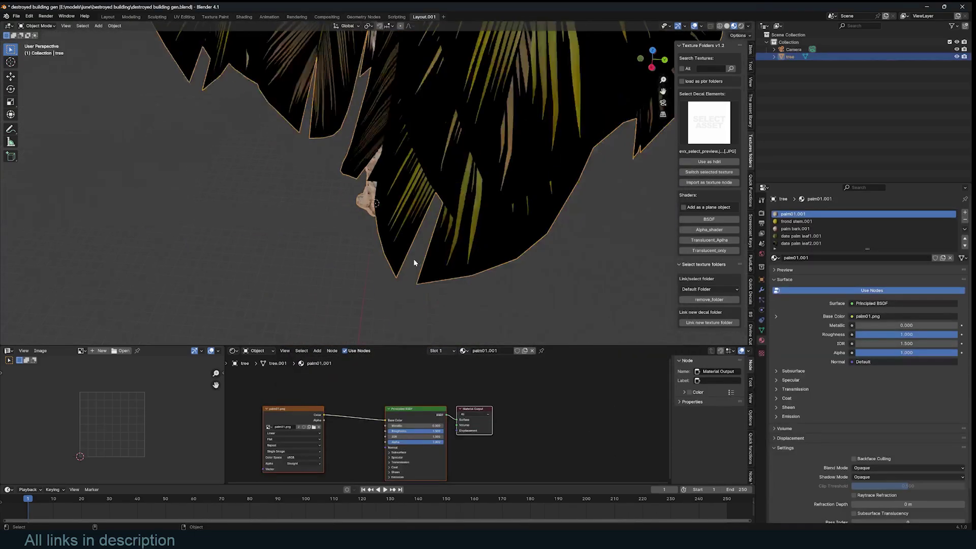
scroll(413, 258, "down", 2)
key("s")
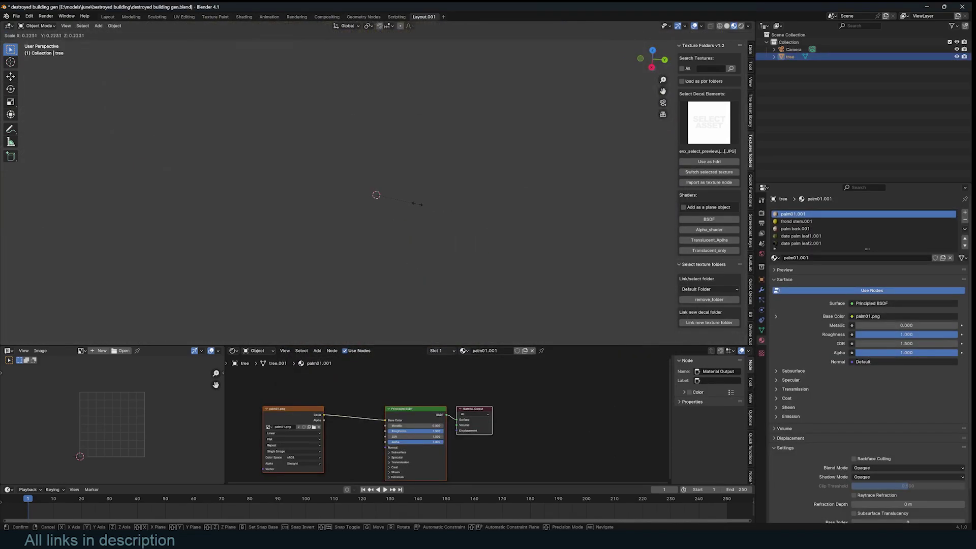
left_click(420, 207)
key("ctrl+z")
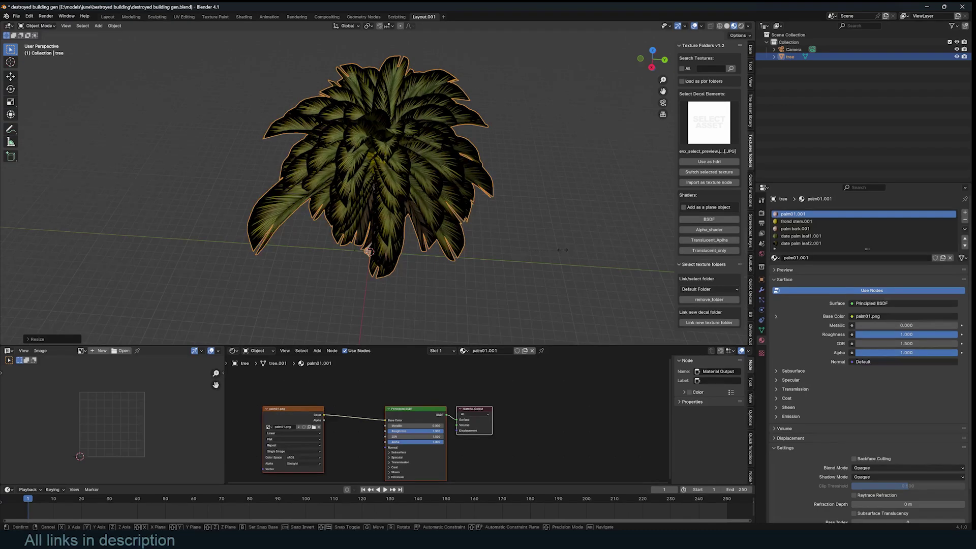
scroll(445, 226, "down", 4)
mouse_move(444, 226)
middle_mouse_down()
mouse_move(483, 167)
mouse_move(442, 284)
mouse_move(470, 248)
mouse_move(435, 276)
middle_mouse_up()
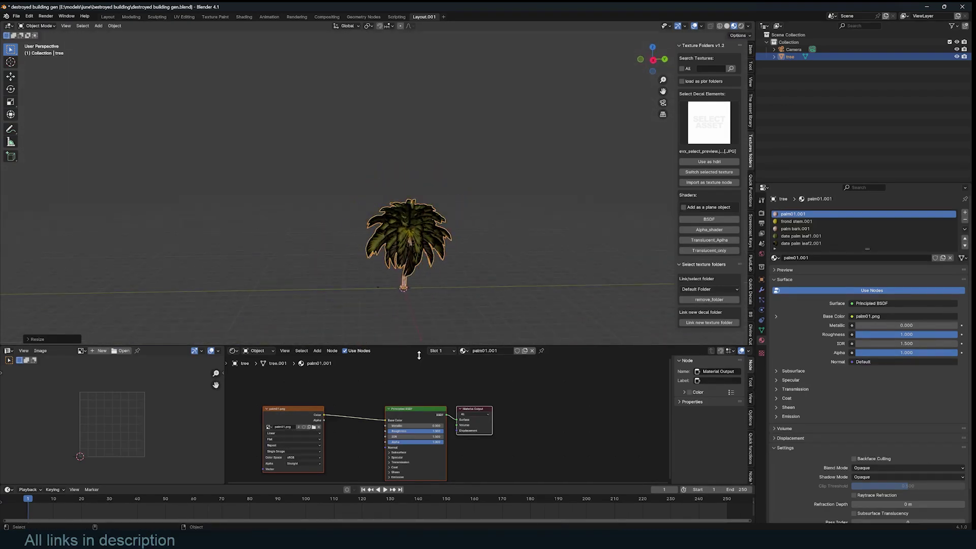
Step: Connect the texture Alpha to the BSDF Alpha in leaf2.001 and leaf1.001 materials
left_click(591, 246)
left_click(799, 244)
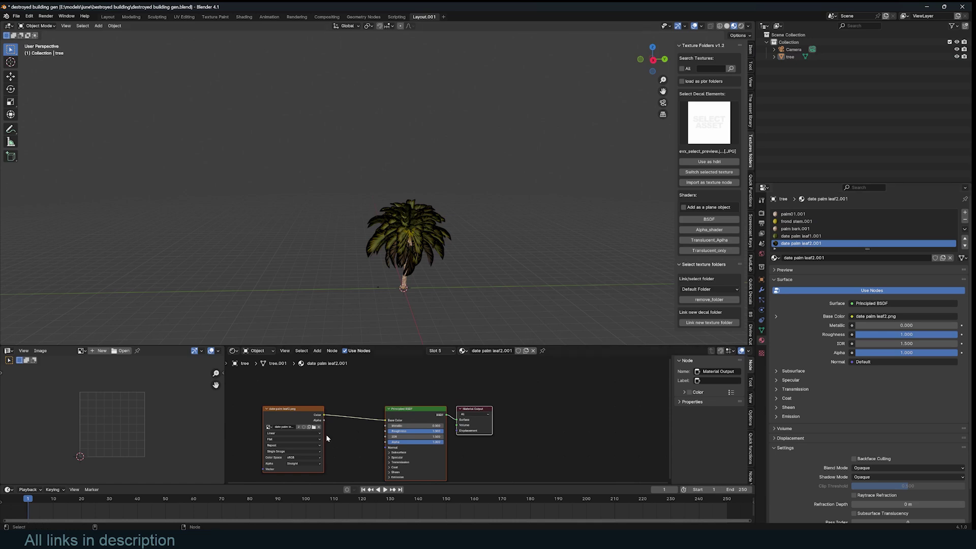
left_click_drag(386, 446, 386, 442)
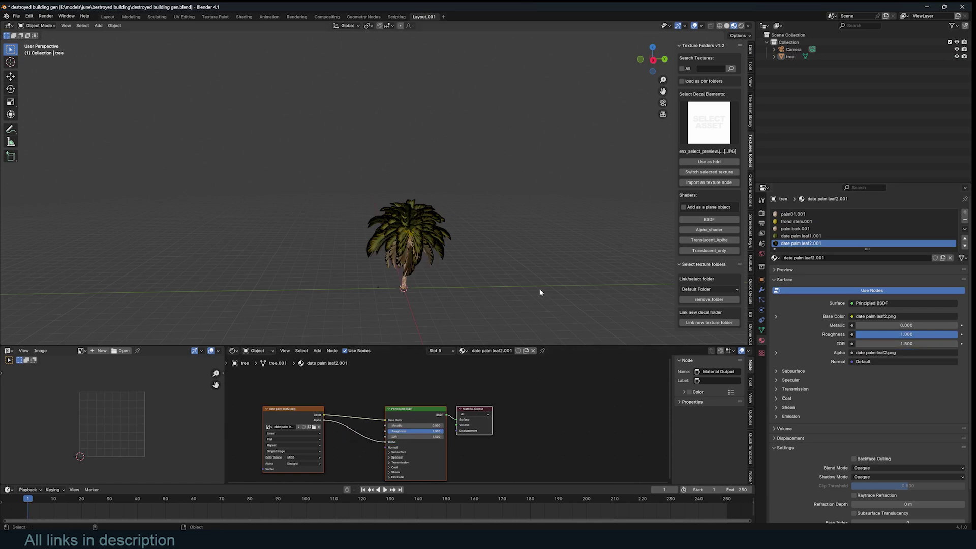
left_click(774, 236)
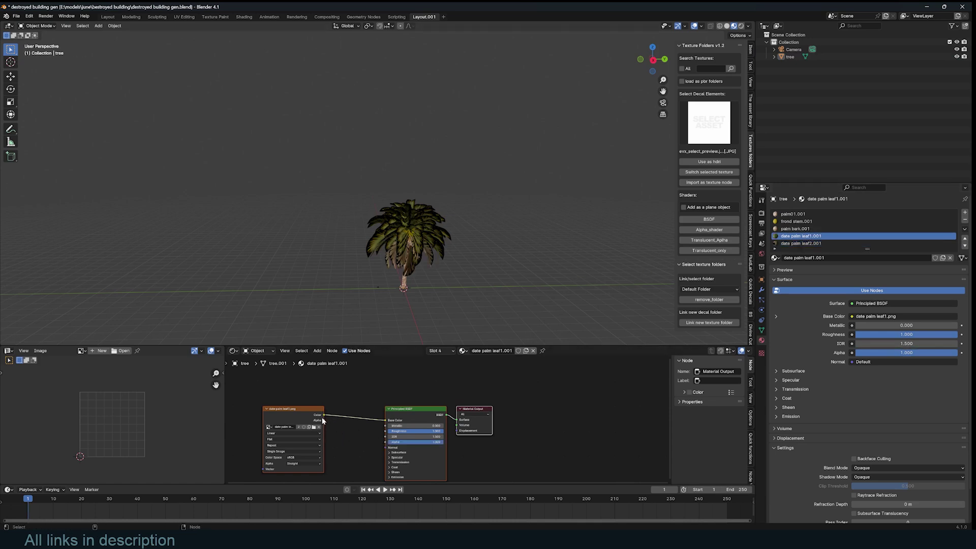
left_click_drag(375, 439, 387, 443)
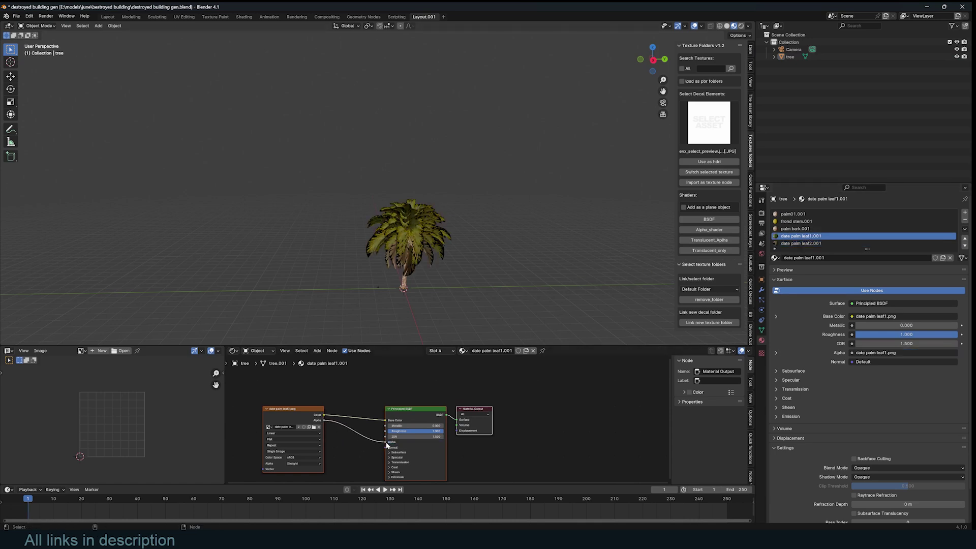
Step: Set Blend Mode to Alpha Clip for both the leaf1.001 and leaf2.001 materials
left_click(761, 213)
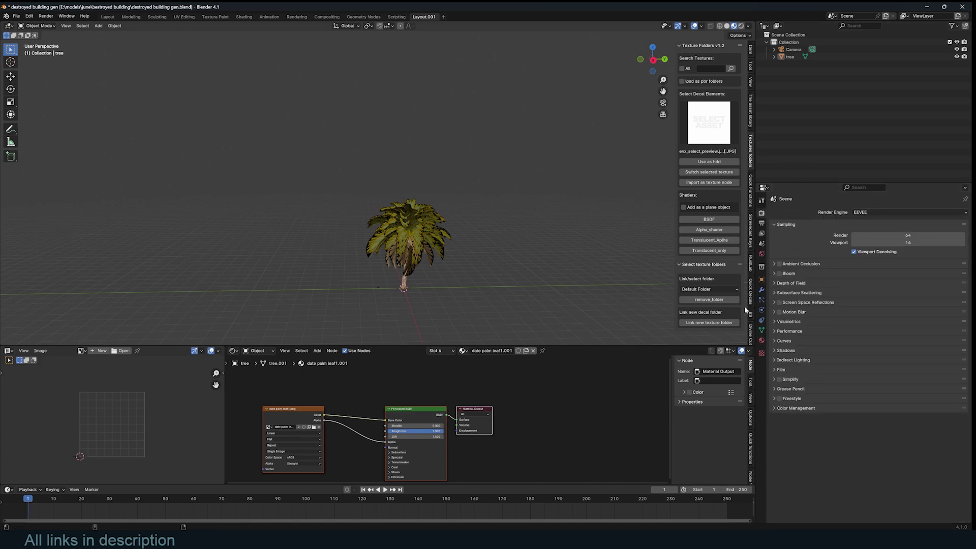
left_click(761, 340)
left_click(447, 264)
left_click(885, 468)
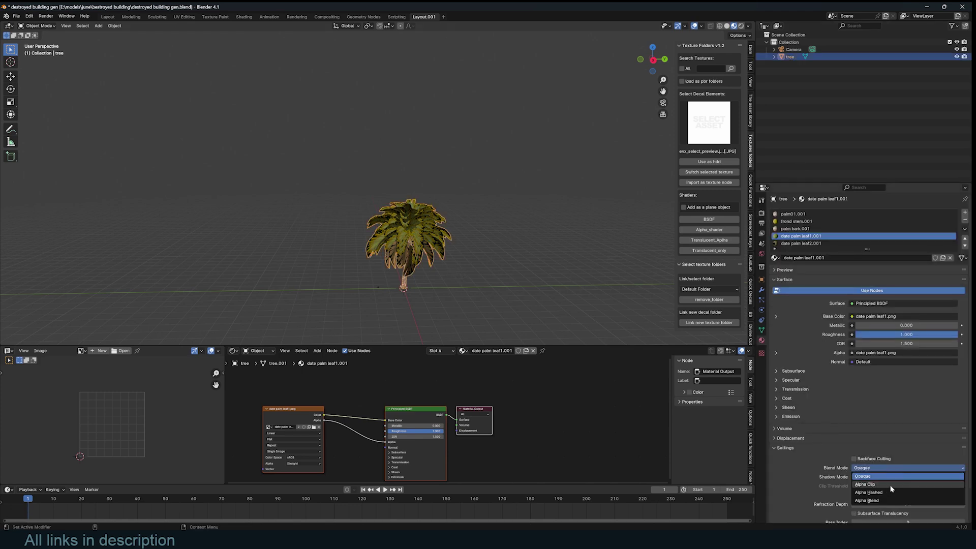
left_click(890, 485)
left_click(803, 243)
left_click(884, 468)
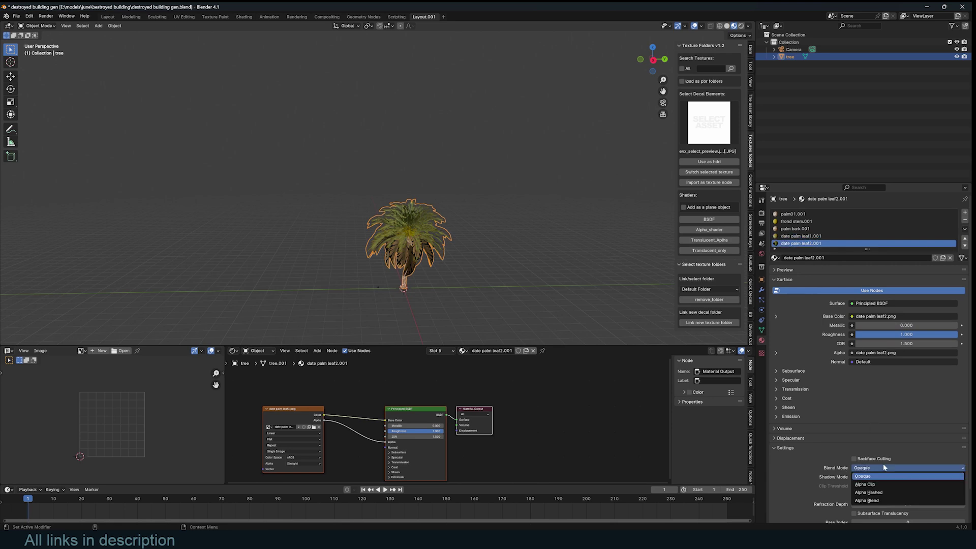
left_click(880, 485)
left_click(530, 233)
middle_click_drag(529, 233, 377, 240)
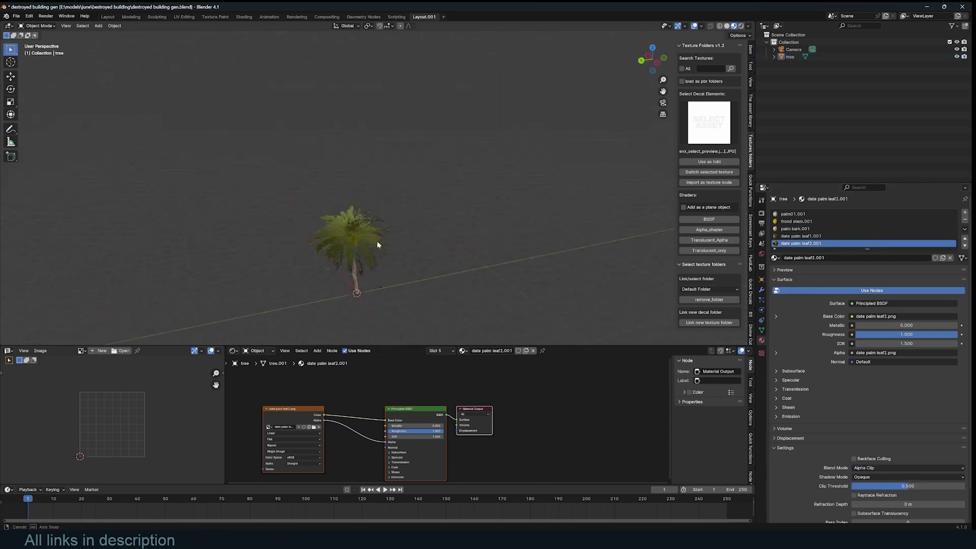
Step: Switch to Rendered shading and add an enlarged plane under the palm
left_click(761, 213)
middle_click_drag(502, 227, 718, 56)
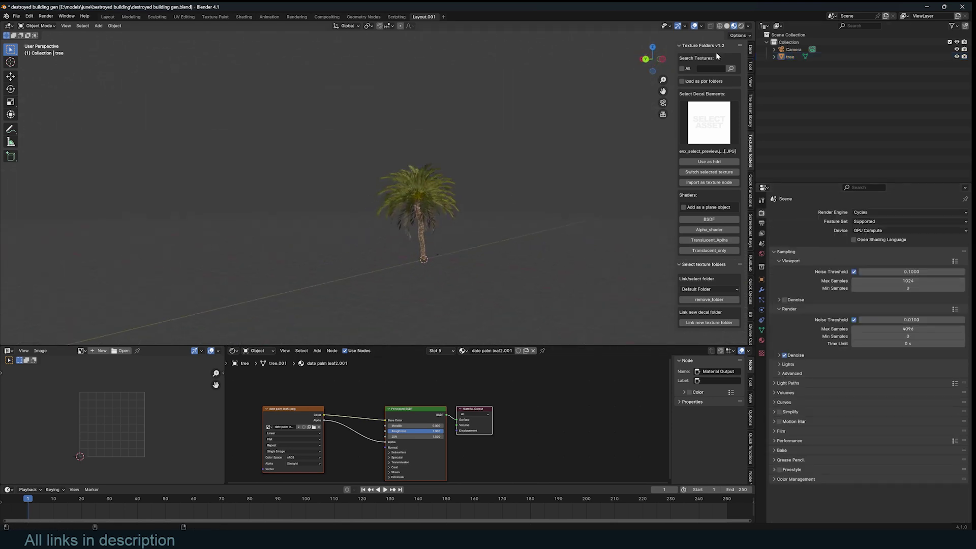
key("shift+a")
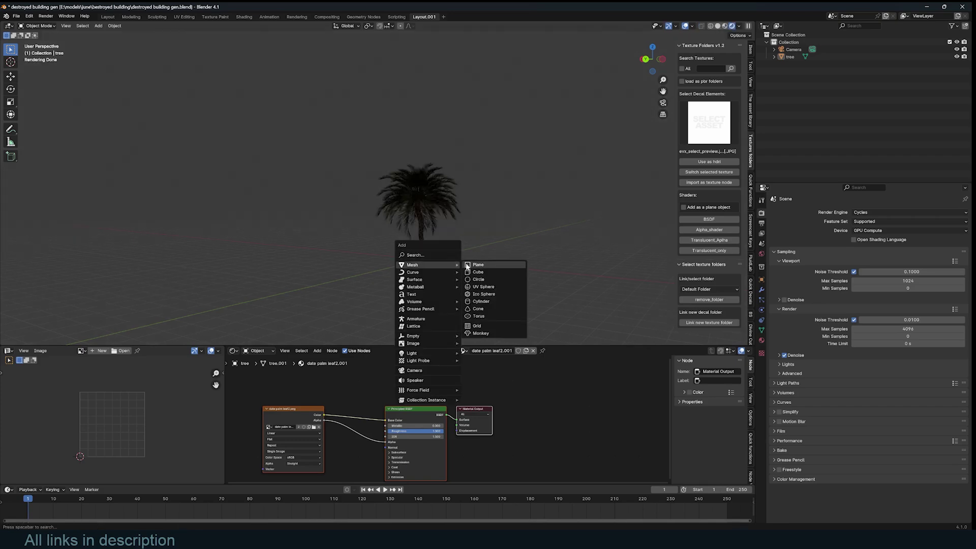
left_click(485, 260)
key("s")
left_click(828, 290)
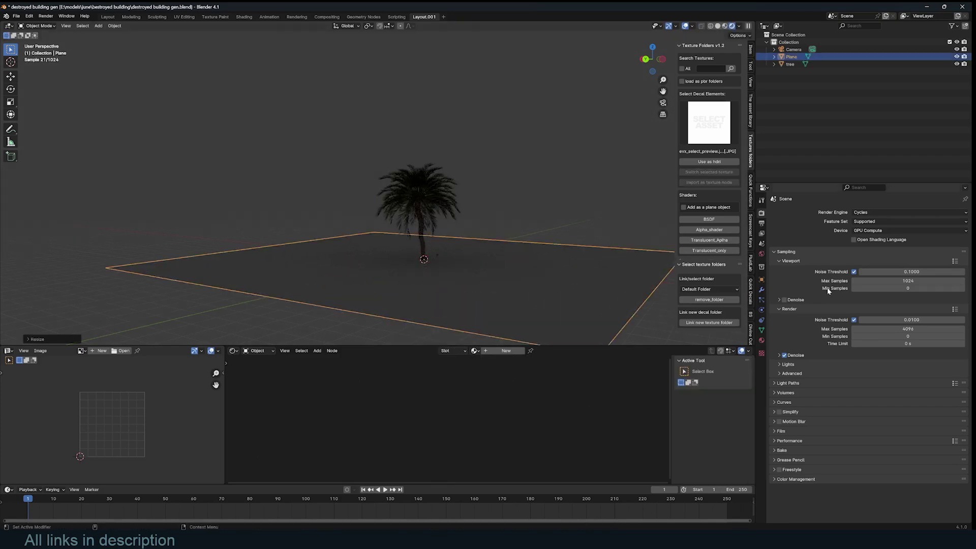
Step: Set the World Color to a Sky Texture and view the lit palm and ground
left_click(762, 253)
left_click(855, 257)
left_click(681, 338)
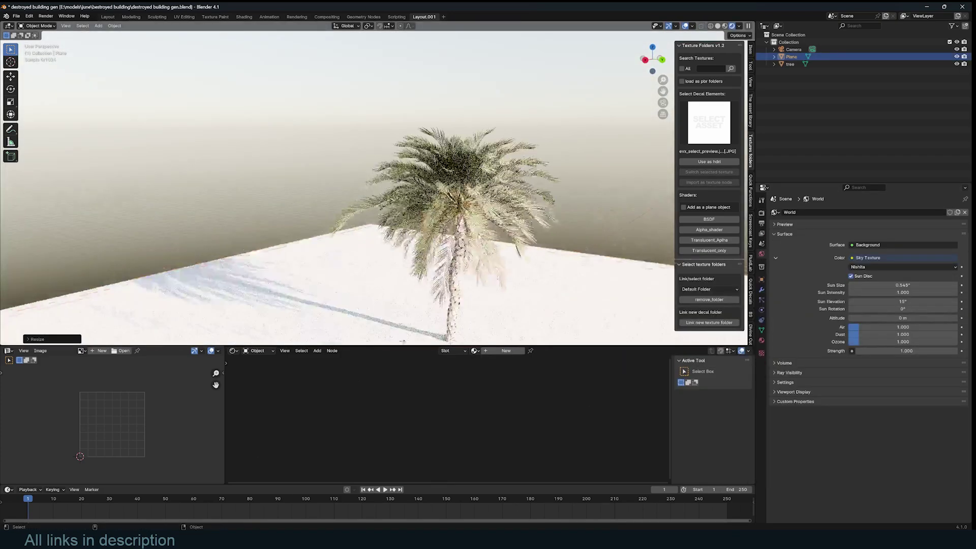
middle_click_drag(403, 341, 344, 324)
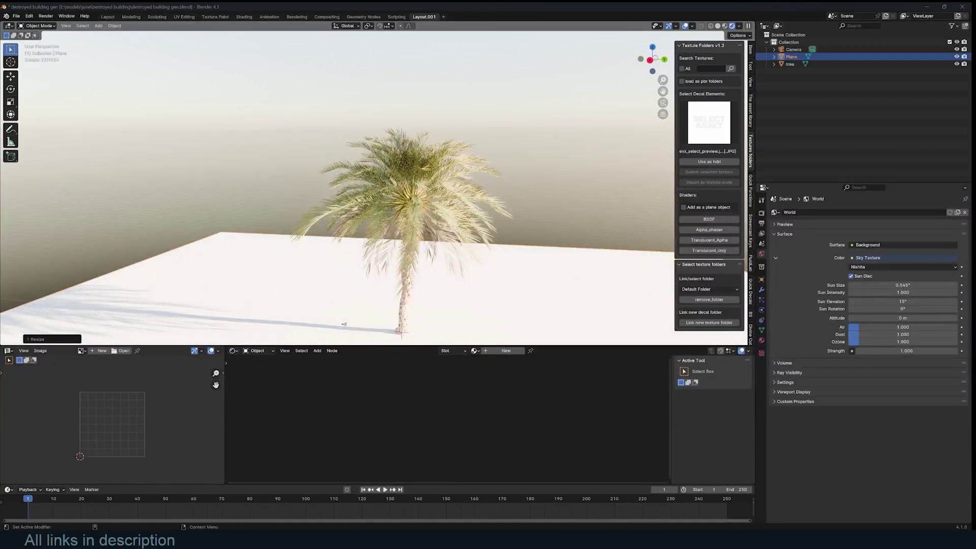